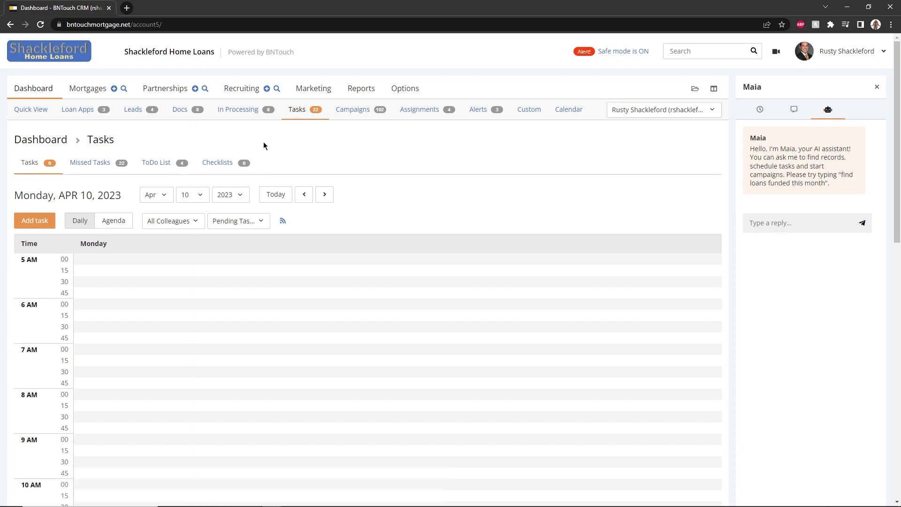
Switch from the Tasks calendar to the account Options page.
click(409, 89)
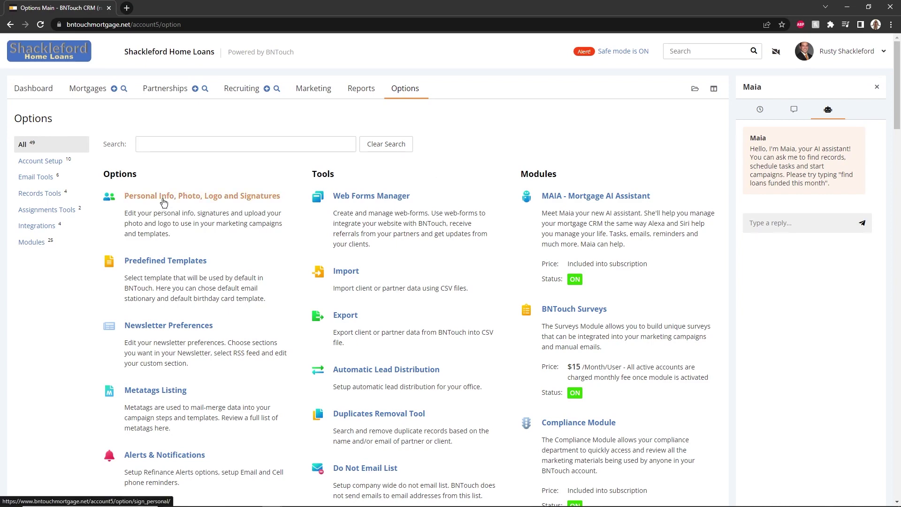
Browse the Options list and open Personal Info, Photo, Logo and Signatures.
scroll(237, 314, down, 3)
scroll(238, 313, down, 3)
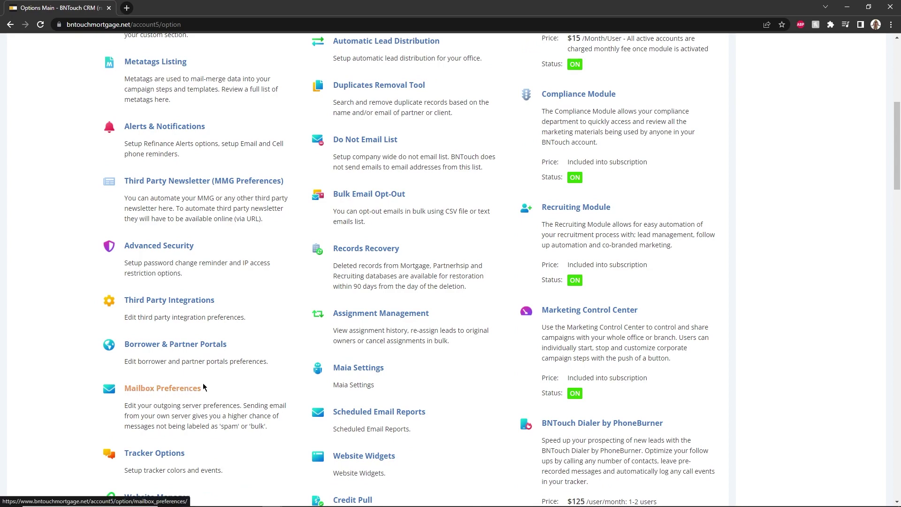
scroll(275, 317, up, 2)
scroll(275, 317, up, 5)
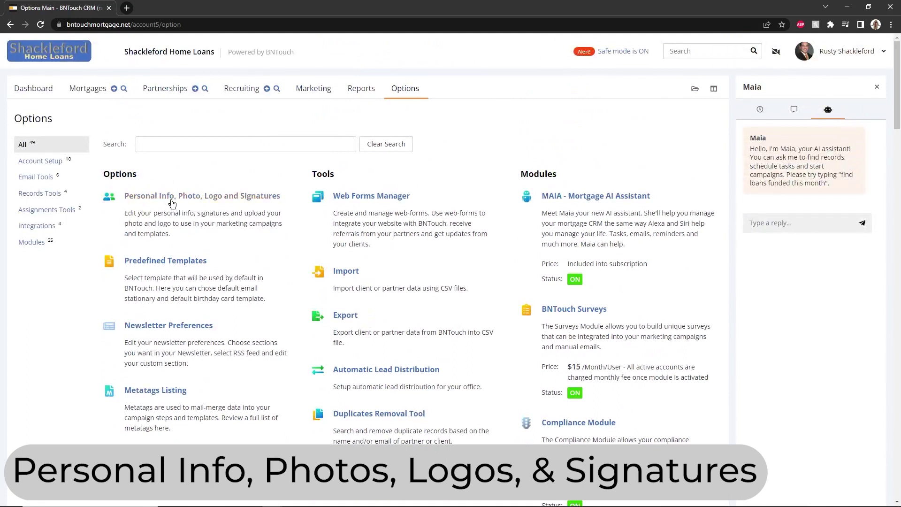
click(195, 198)
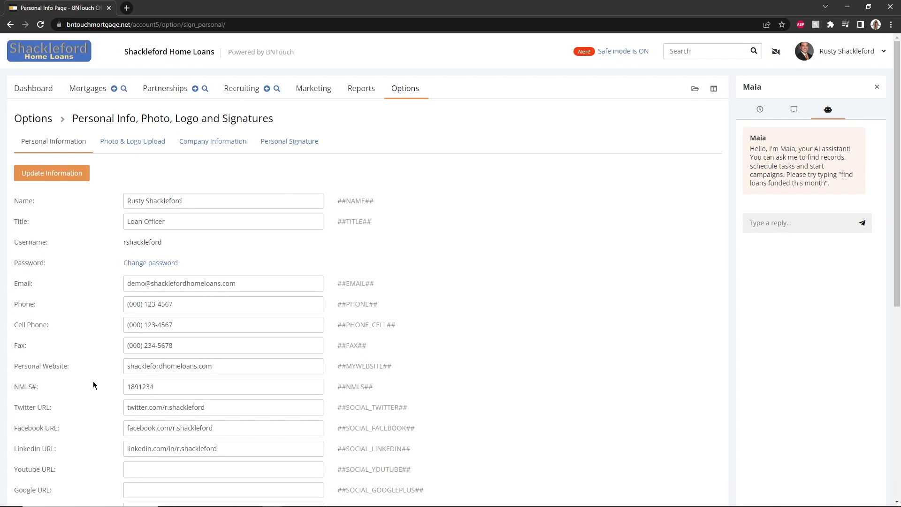
Review the Personal Information fields, then show the uploaded photos and company logo.
scroll(93, 385, down, 4)
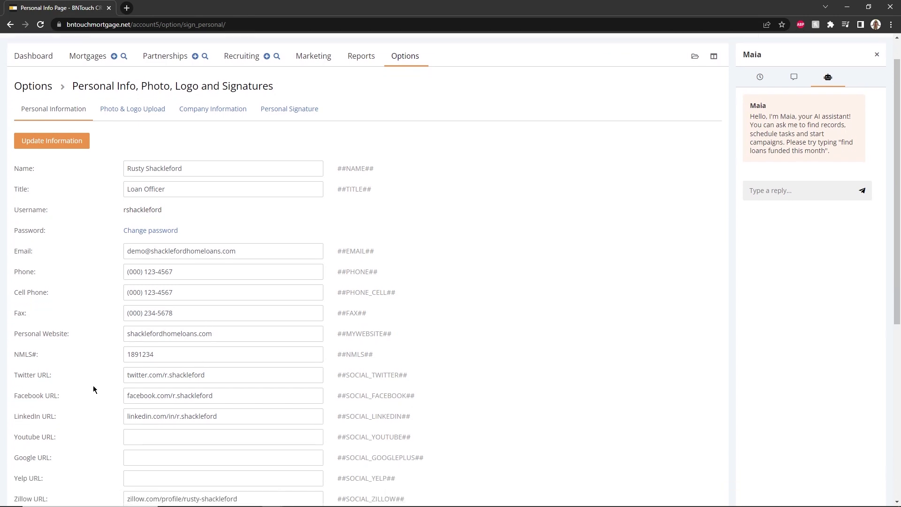
scroll(94, 389, down, 4)
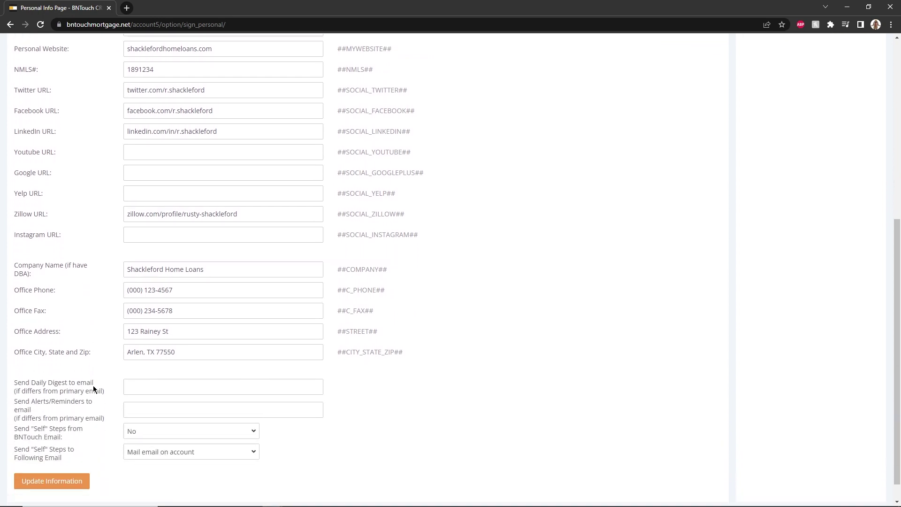
scroll(93, 386, up, 2)
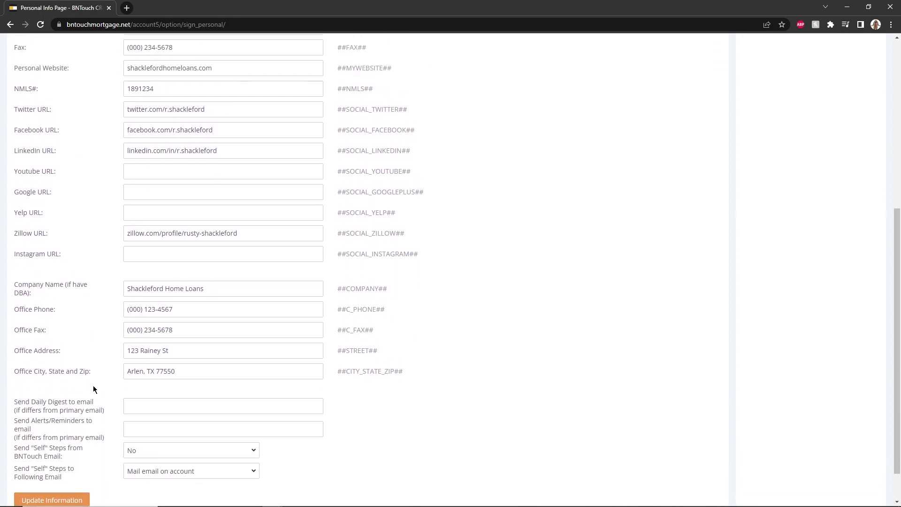
scroll(92, 384, up, 6)
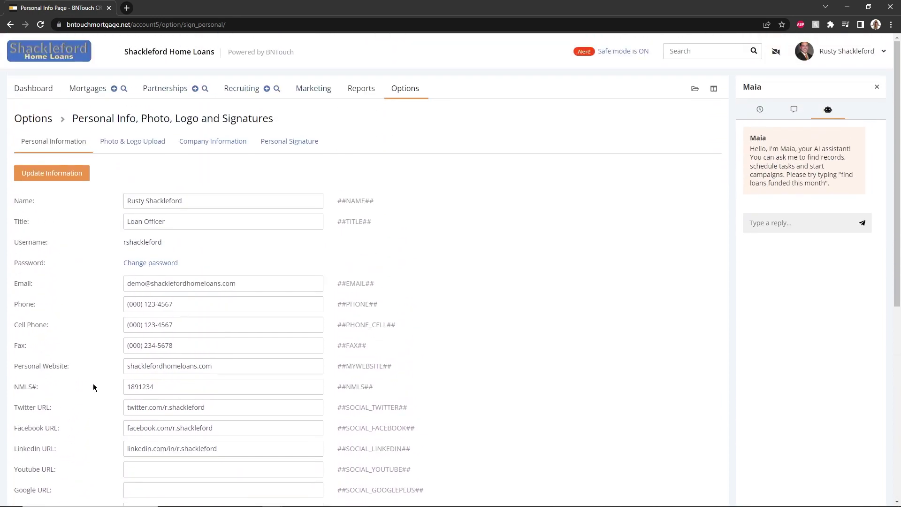
scroll(93, 384, down, 1)
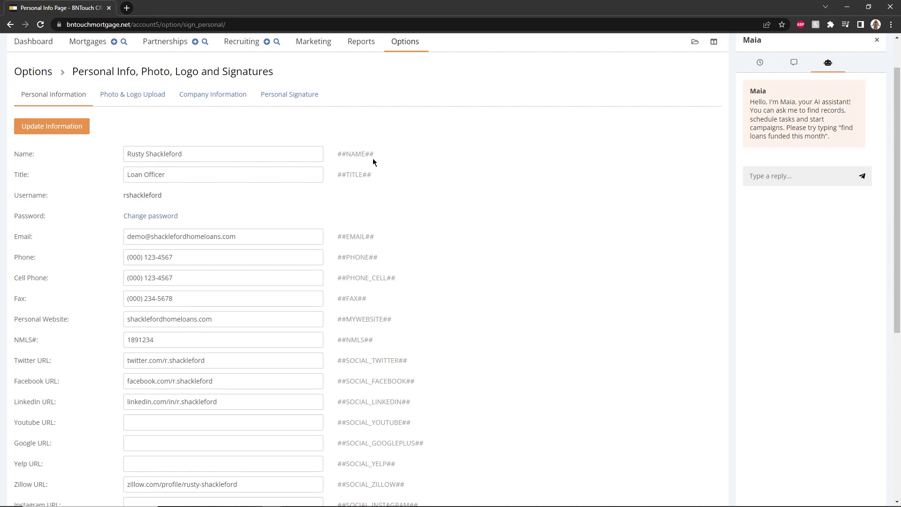
scroll(372, 158, up, 1)
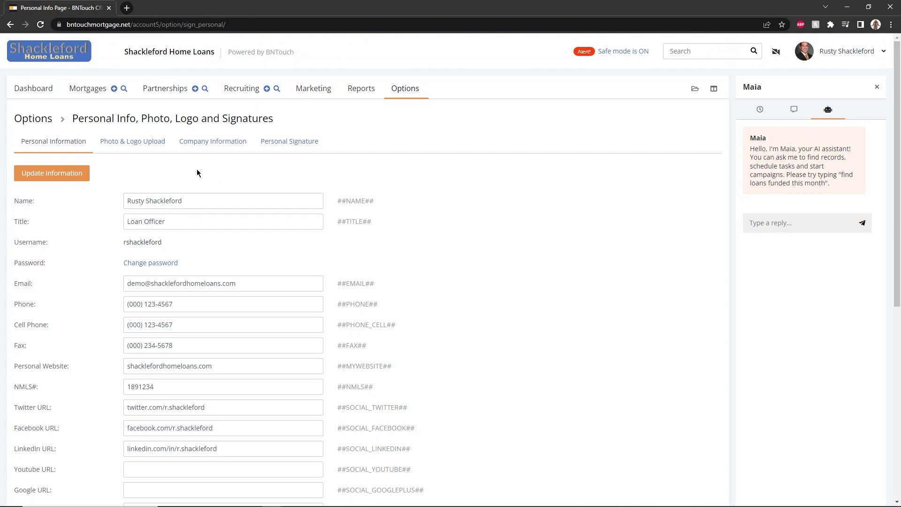
click(140, 146)
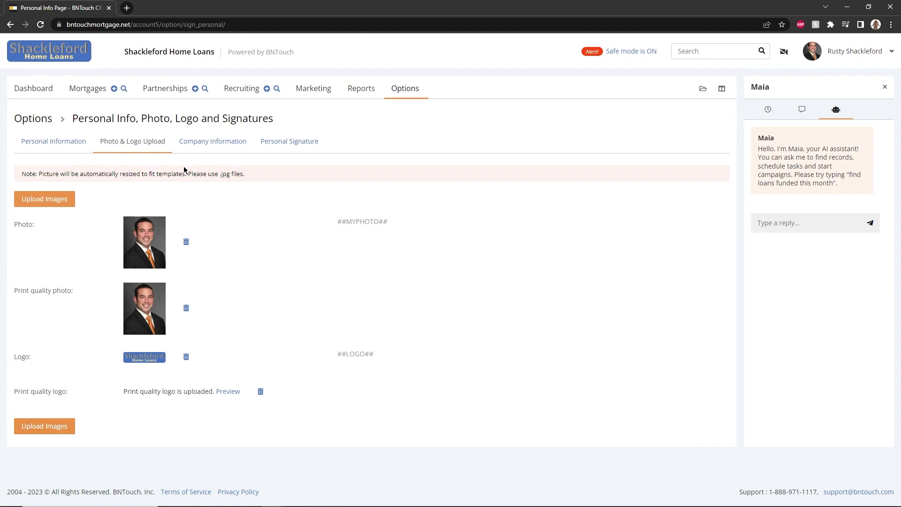
View Company Information, then the Default signature with name, company, email, phone and NMLS fields.
click(199, 143)
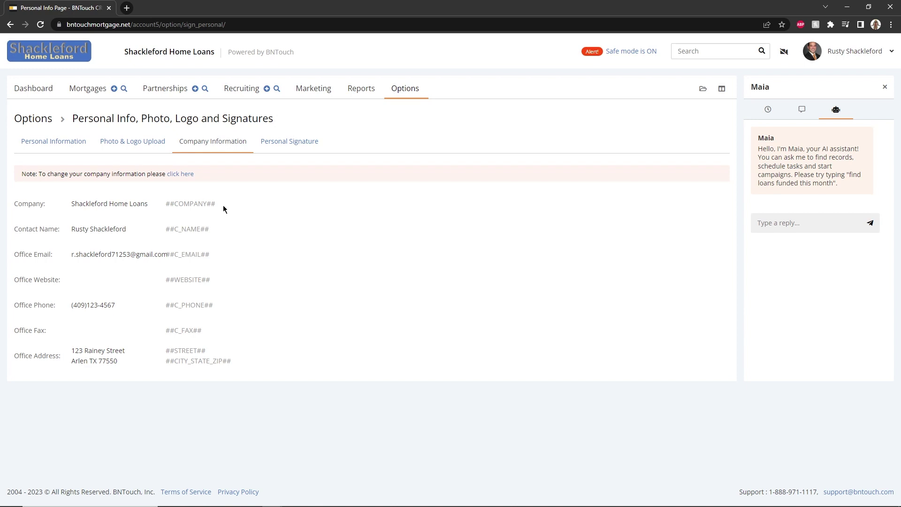
click(281, 146)
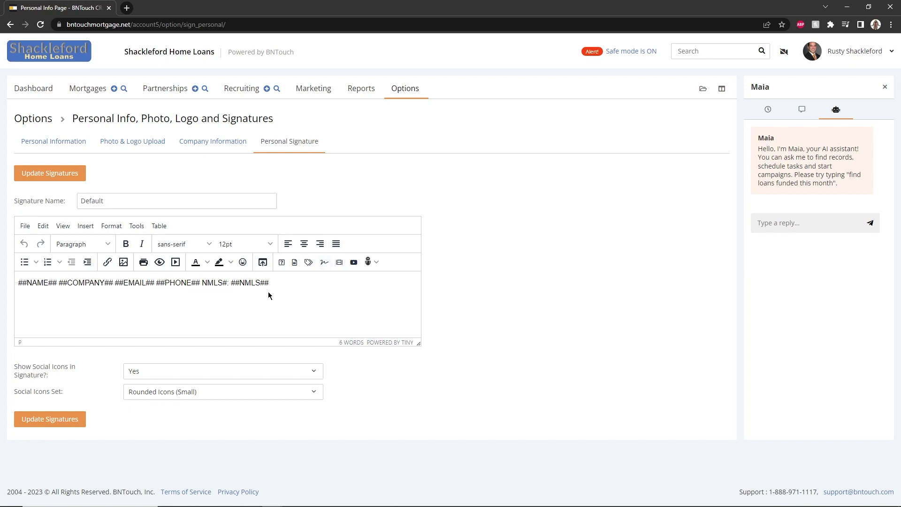
Keep 'Show Social Icons in Signature?' at Yes and return to the main Options list.
click(186, 376)
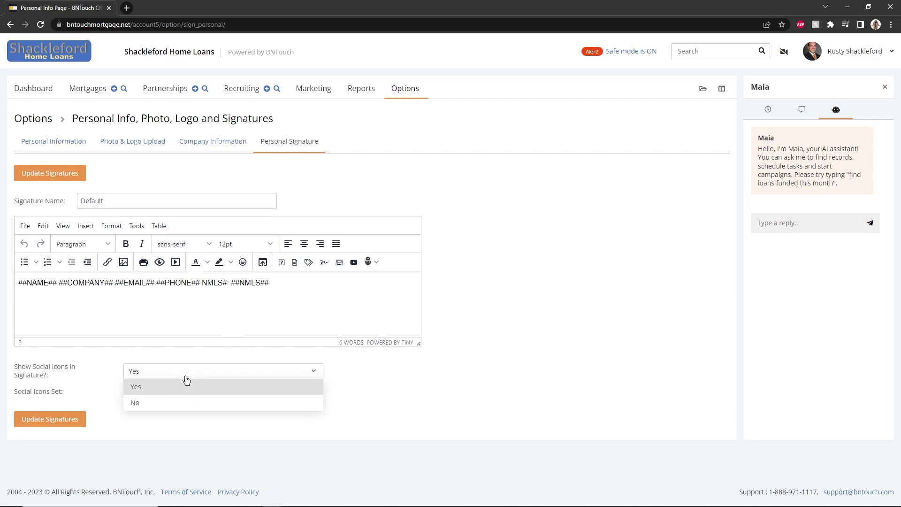
click(186, 379)
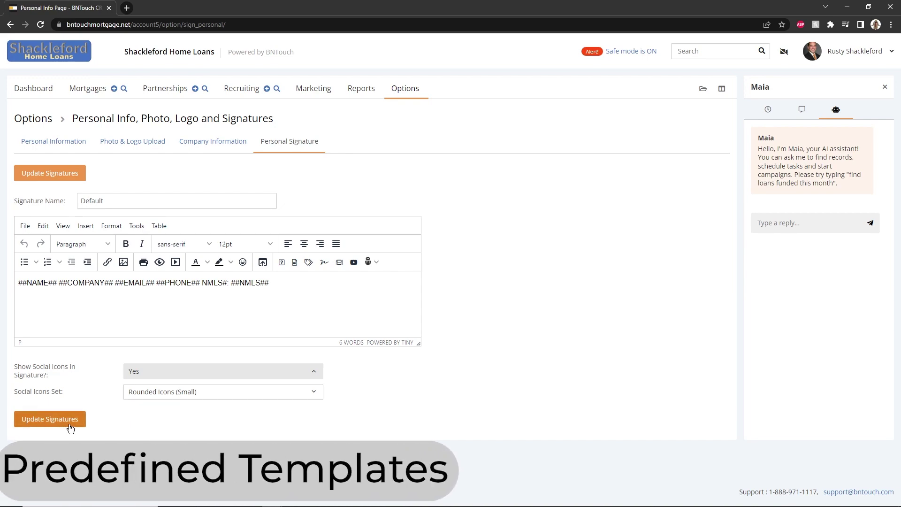
click(398, 93)
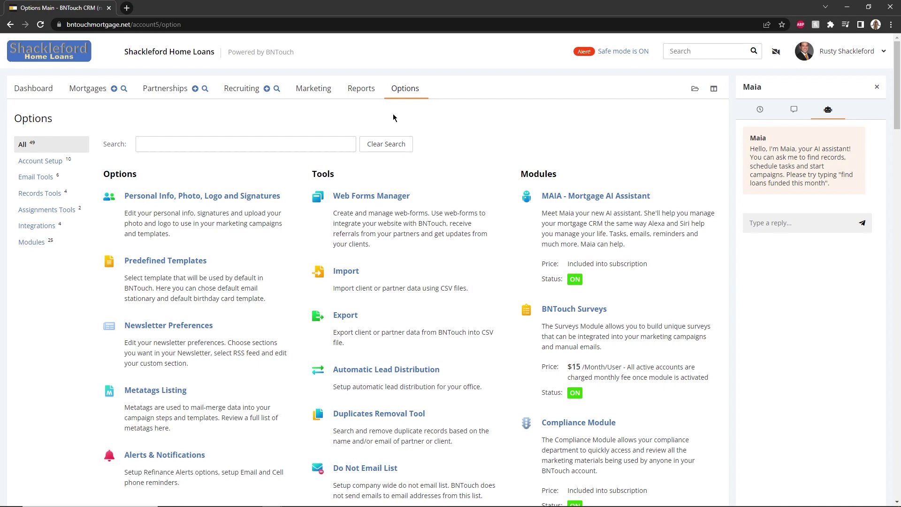
Choose City One as the predefined email template design.
click(160, 266)
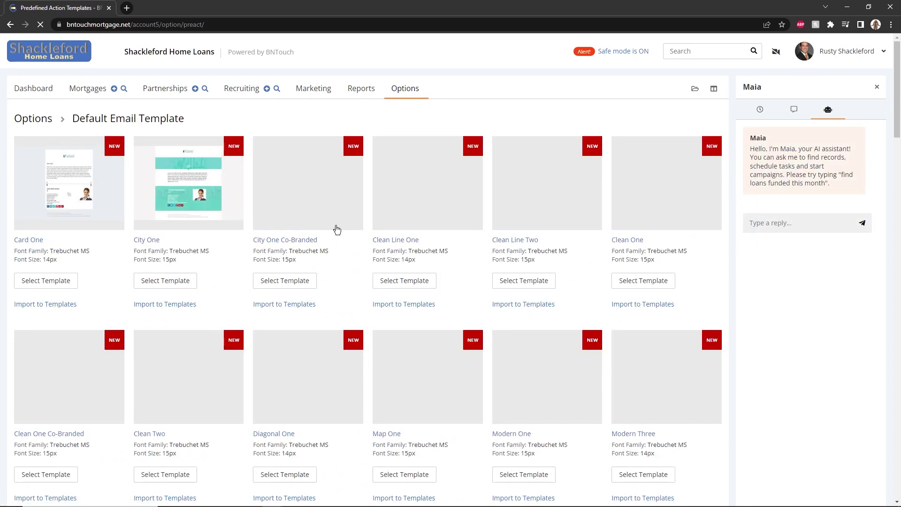
mouse_move(393, 216)
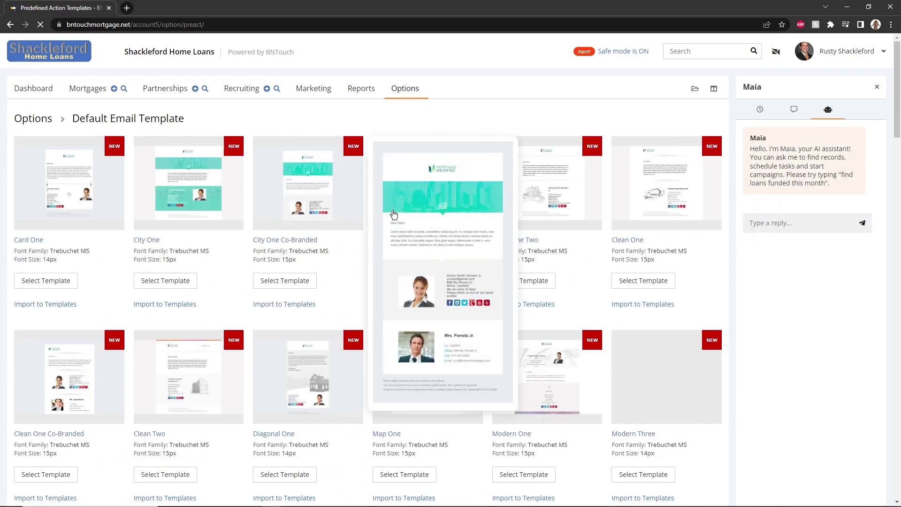
scroll(364, 261, down, 1)
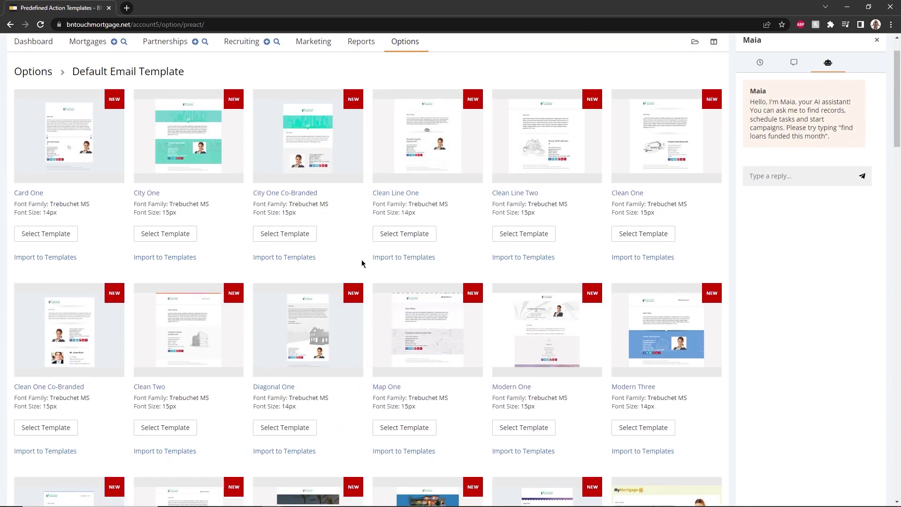
scroll(365, 259, down, 7)
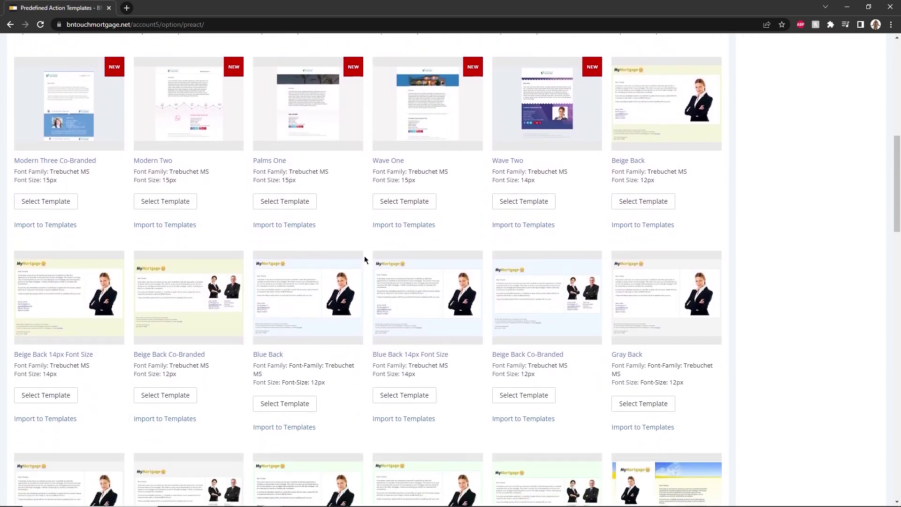
scroll(364, 255, up, 8)
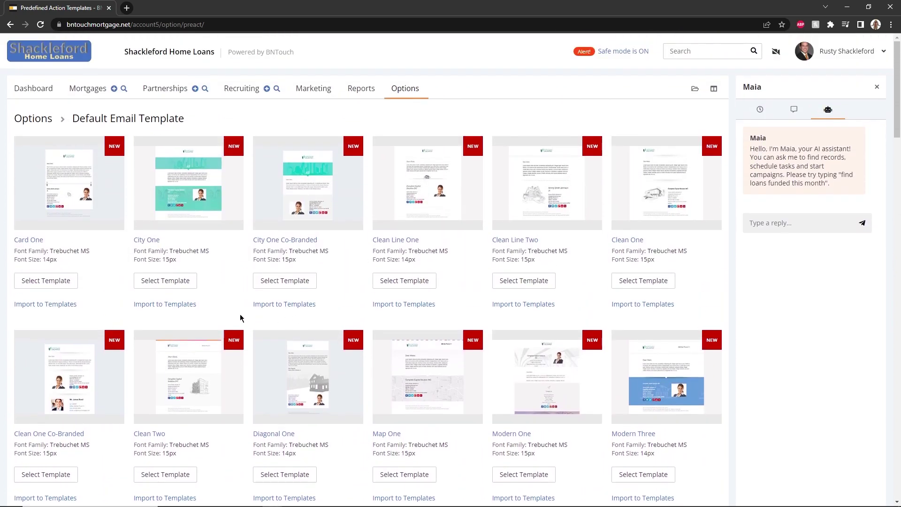
click(187, 288)
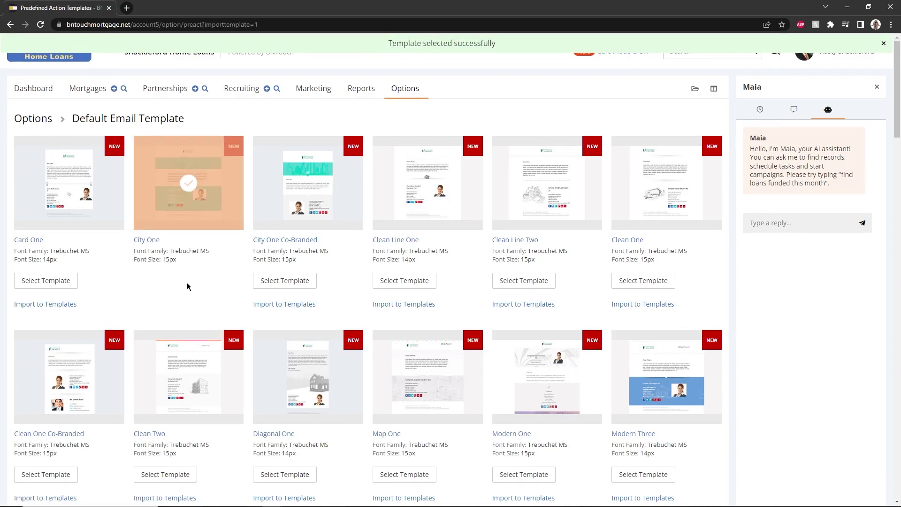
Inspect the Default Email Template and Co-Borrower's Birthday template lists, leaving both unchanged.
scroll(187, 283, down, 10)
scroll(187, 281, down, 20)
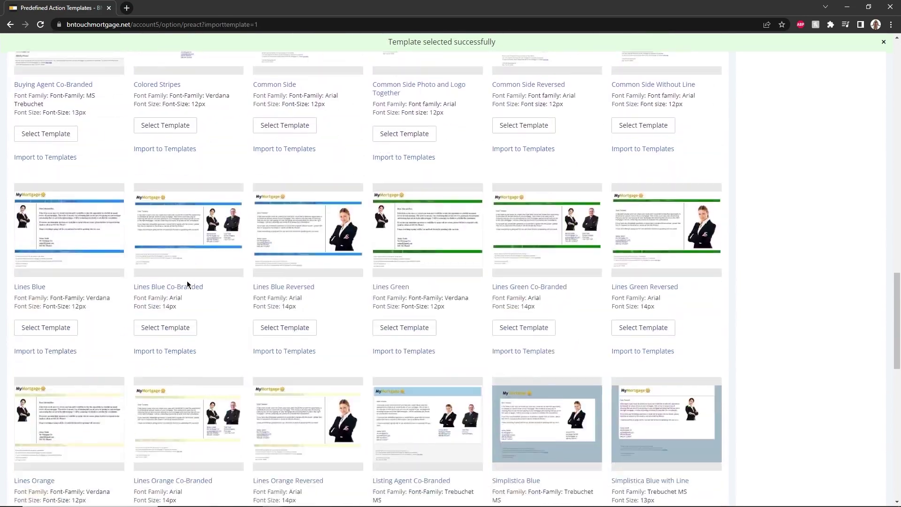
scroll(186, 285, down, 2)
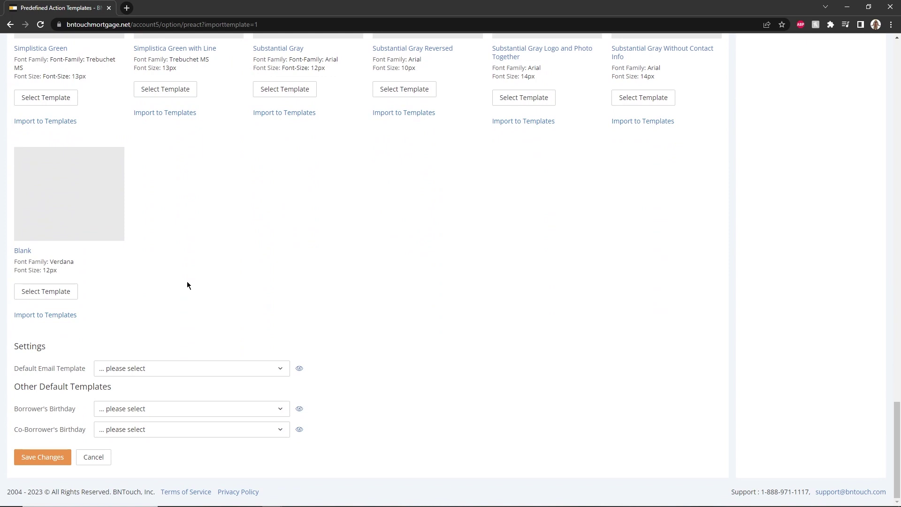
click(160, 368)
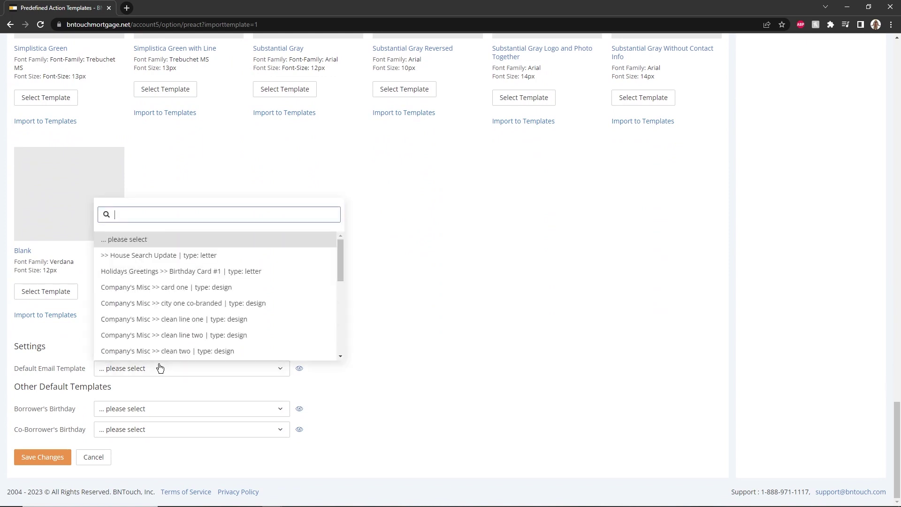
click(384, 430)
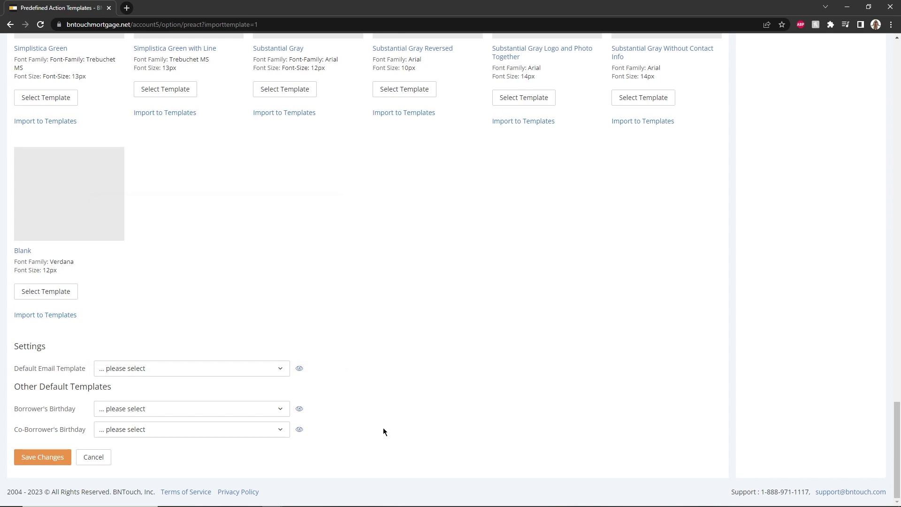
click(169, 432)
click(327, 381)
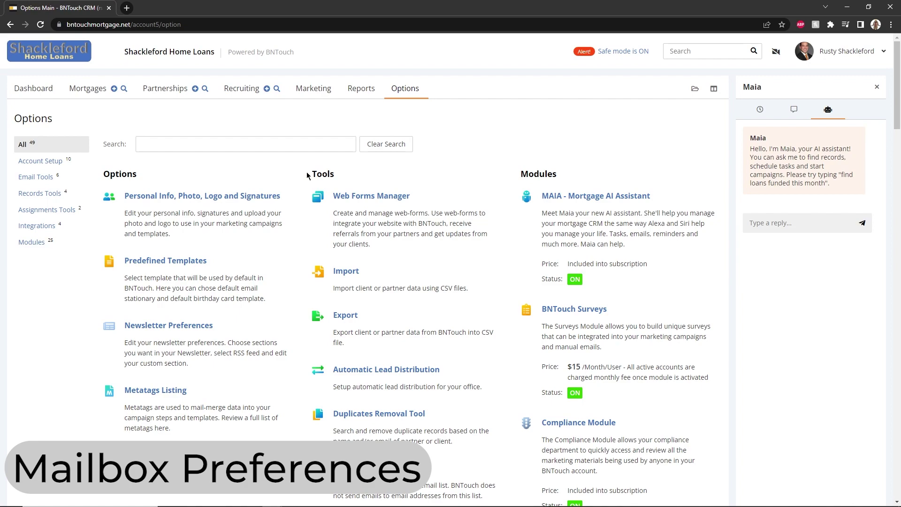
Open Mailbox Preferences and review the SMTP settings: smtp.mailgun.org, port 25, TLS, authentication on.
scroll(291, 209, down, 7)
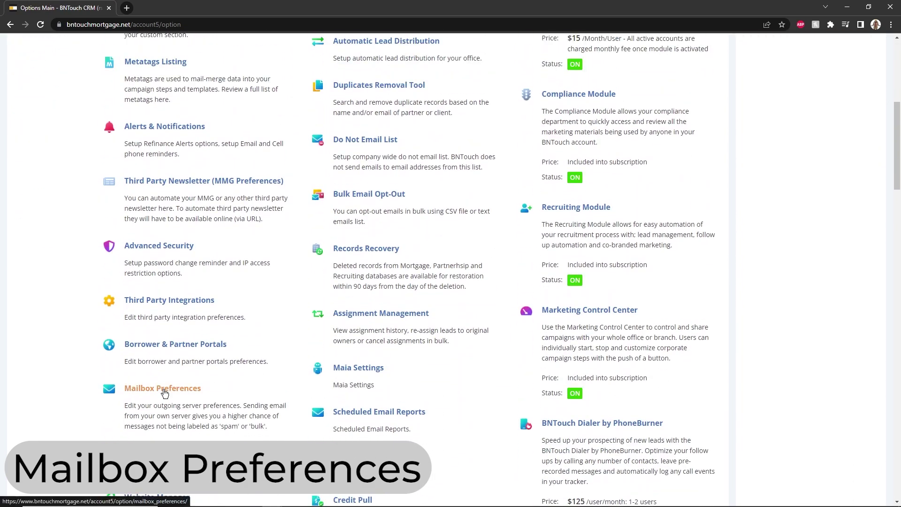
click(164, 391)
scroll(373, 391, down, 5)
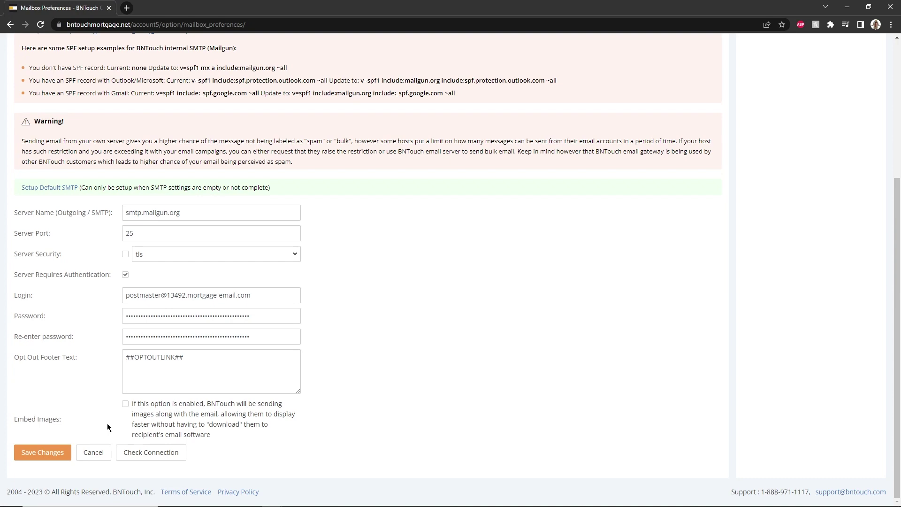
scroll(425, 328, up, 5)
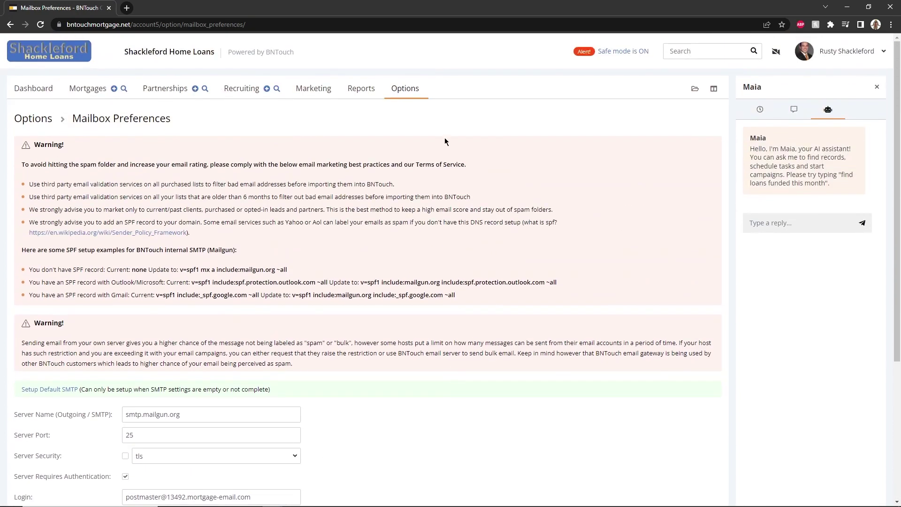
Return to the main Options list, where the CSV Import tool is available.
click(404, 94)
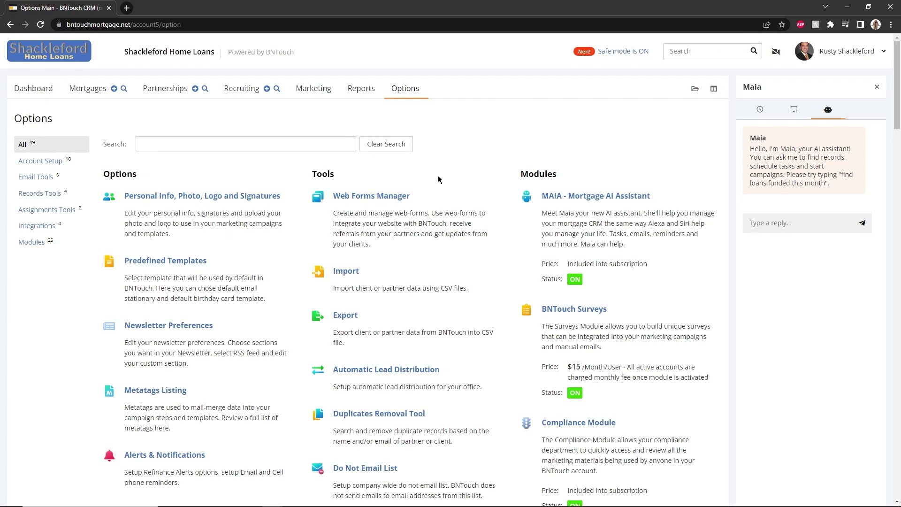
Set the CSV import to Mortgages using saved Map 1 with map editing enabled.
click(352, 279)
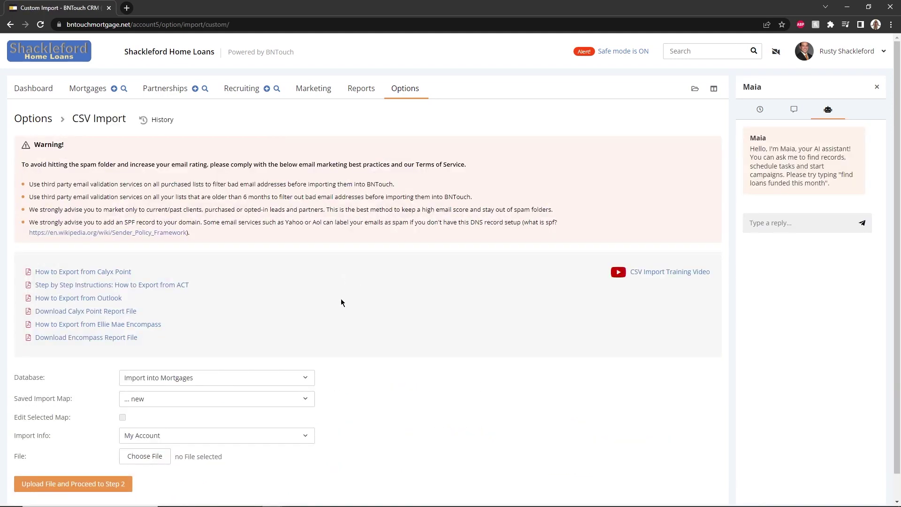
click(181, 381)
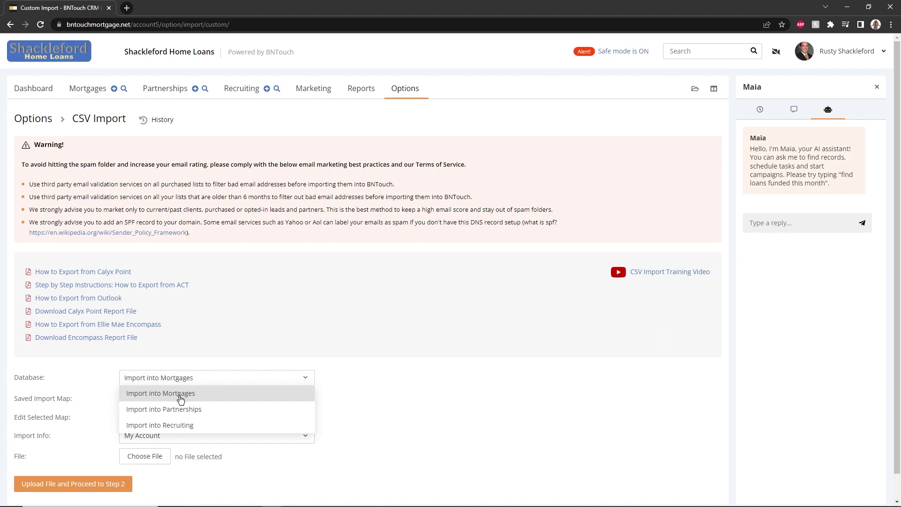
click(180, 397)
click(188, 403)
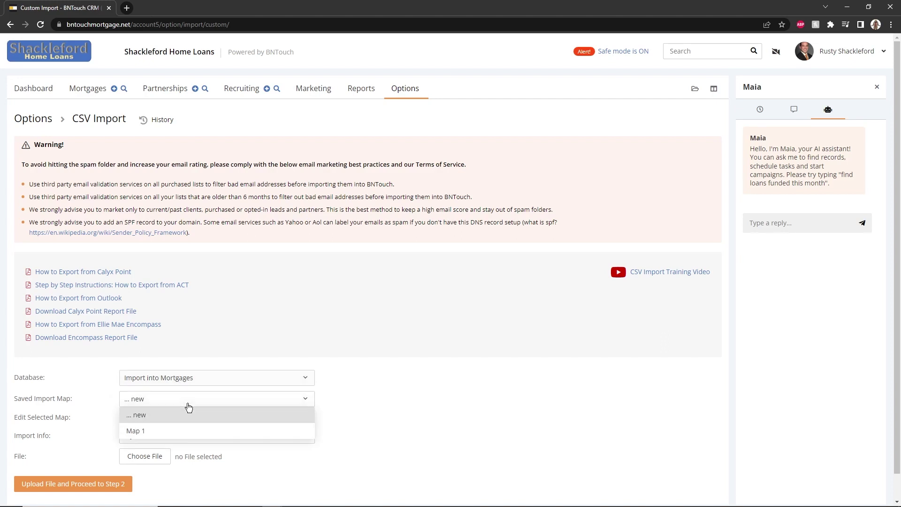
click(191, 432)
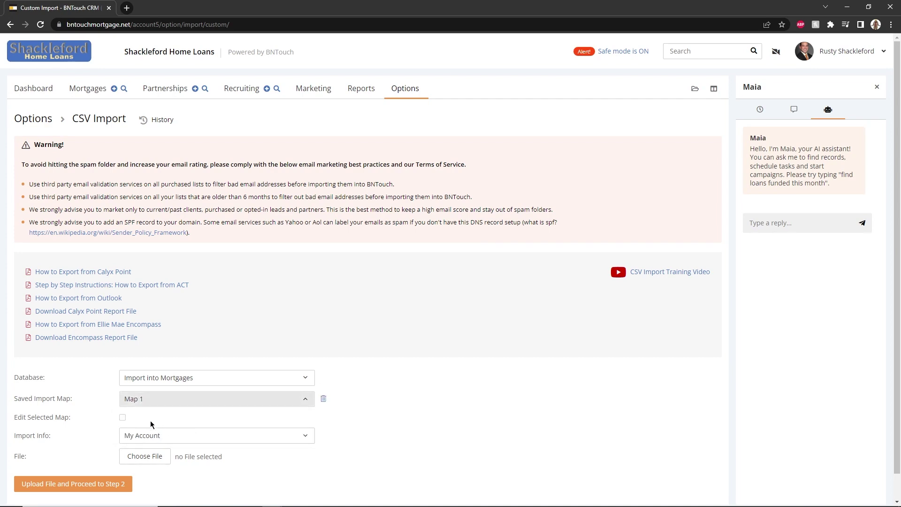
click(123, 418)
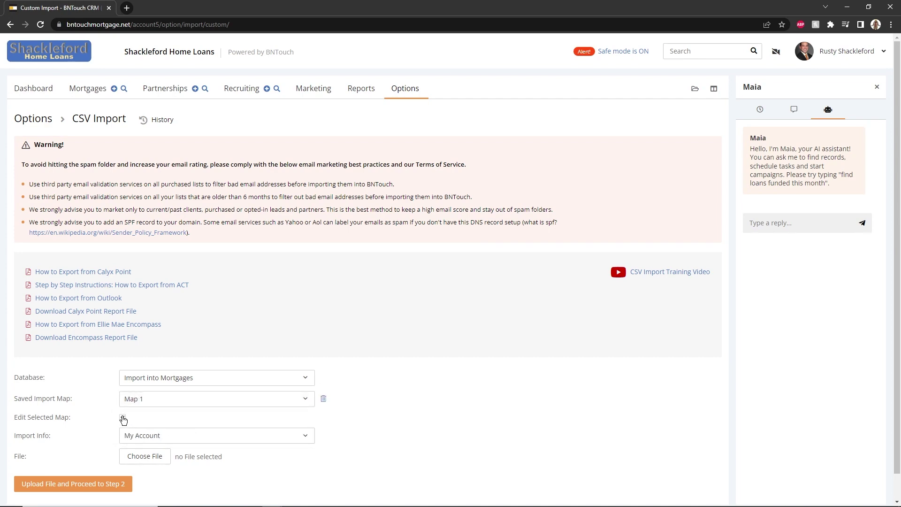
Attach 'borrower data2 - Sheet1 (1).csv' as the import file.
scroll(122, 418, down, 1)
click(147, 431)
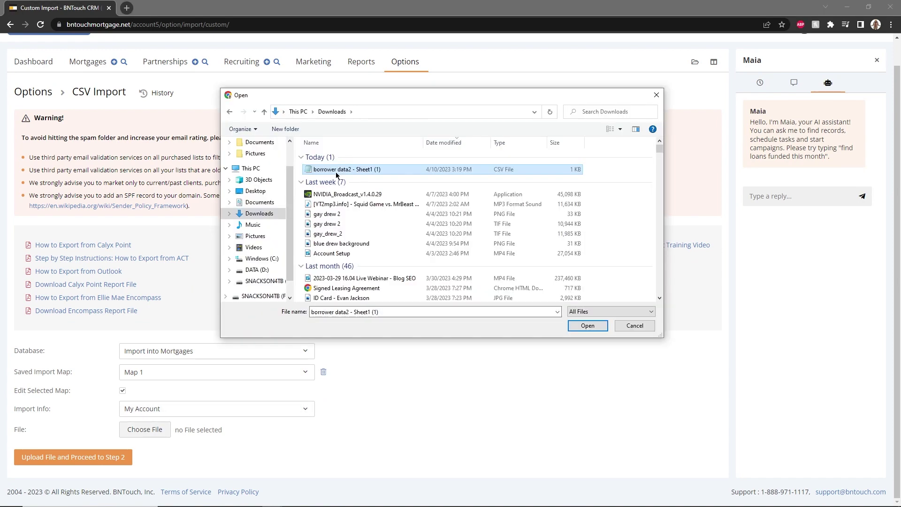
click(595, 326)
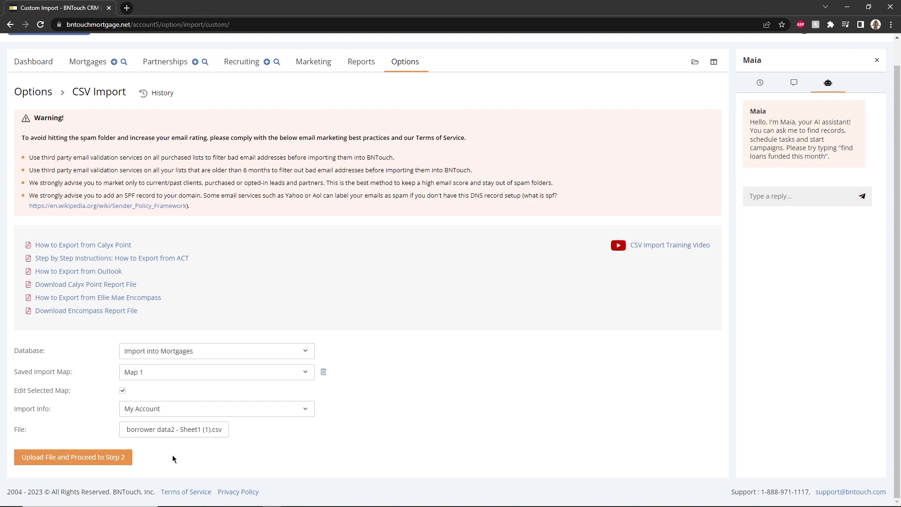
Upload the file and map the first two columns to Borrower First Name and Borrower Last Name.
click(73, 464)
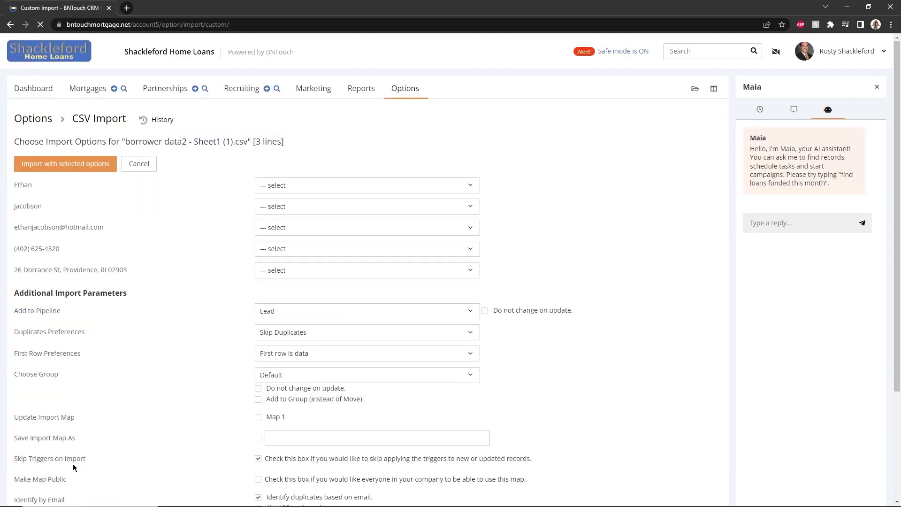
click(326, 189)
click(311, 251)
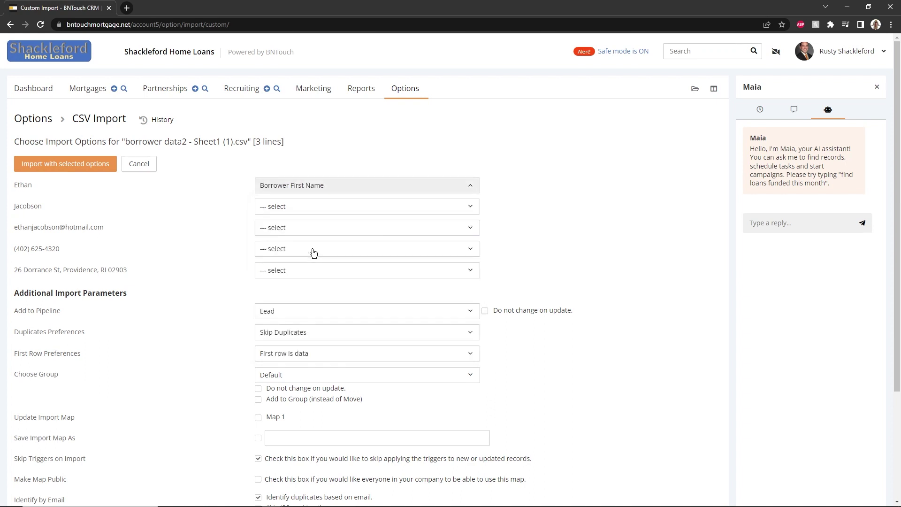
click(329, 209)
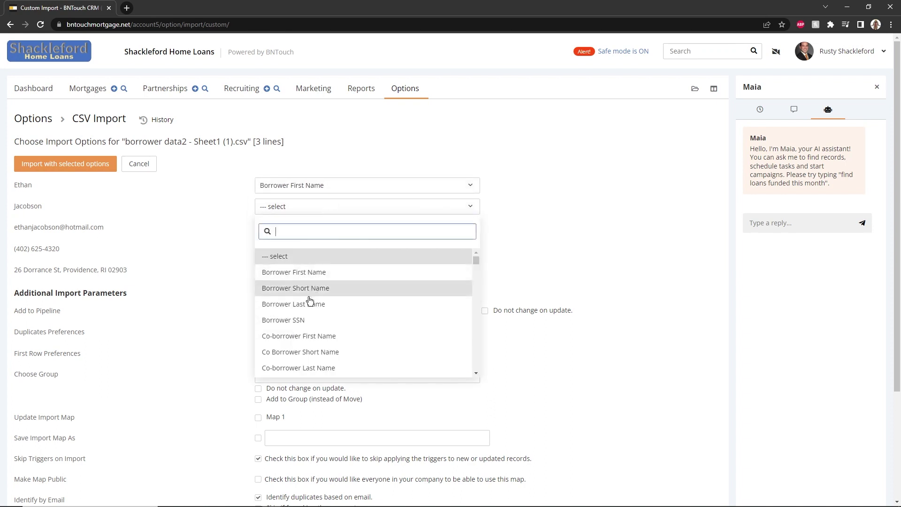
click(296, 304)
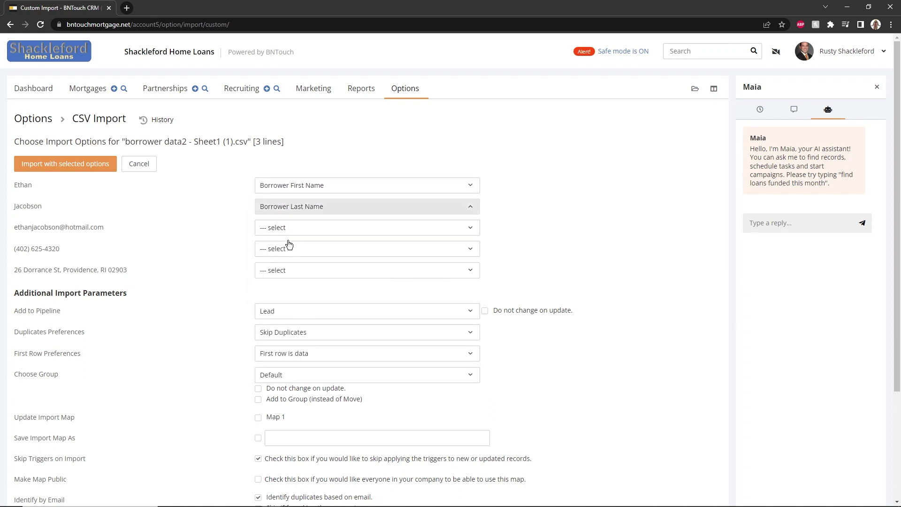
Map the remaining columns to Email, Cell Phone and Present Address: Street (Line 1).
click(288, 229)
scroll(296, 313, down, 5)
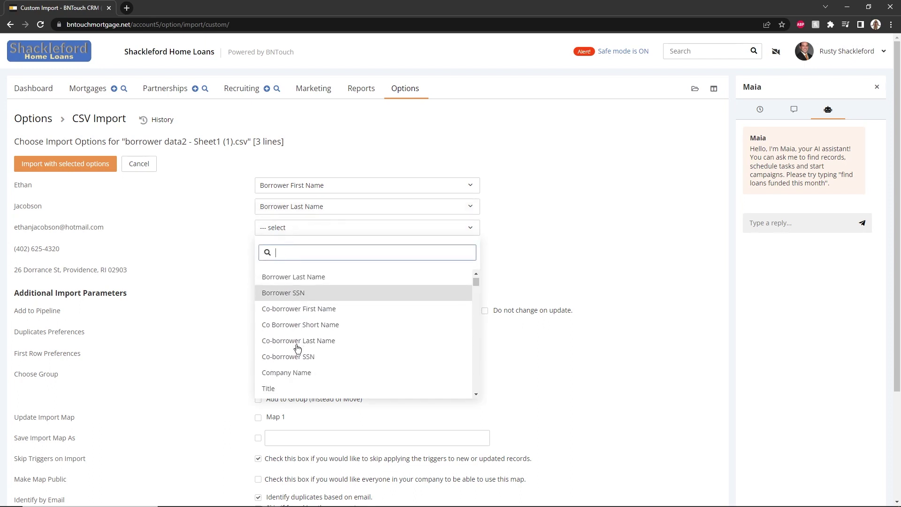
scroll(297, 313, down, 8)
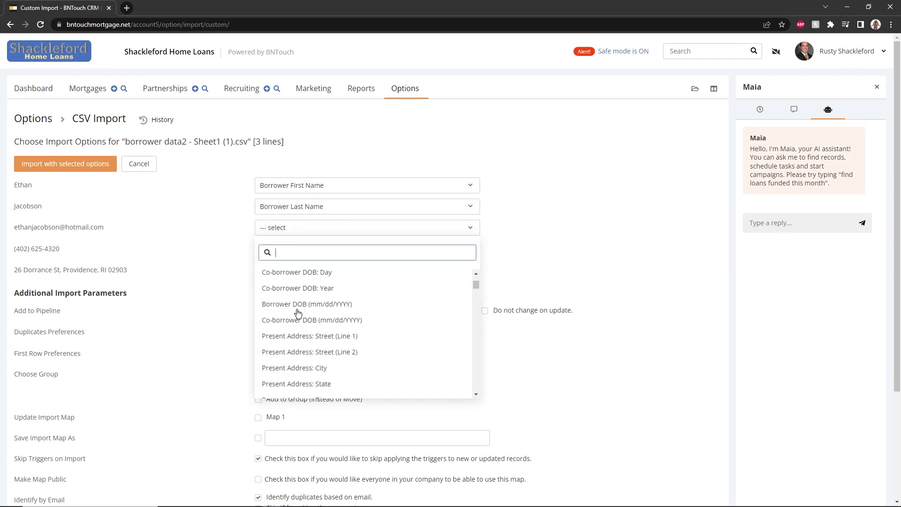
scroll(298, 336, down, 3)
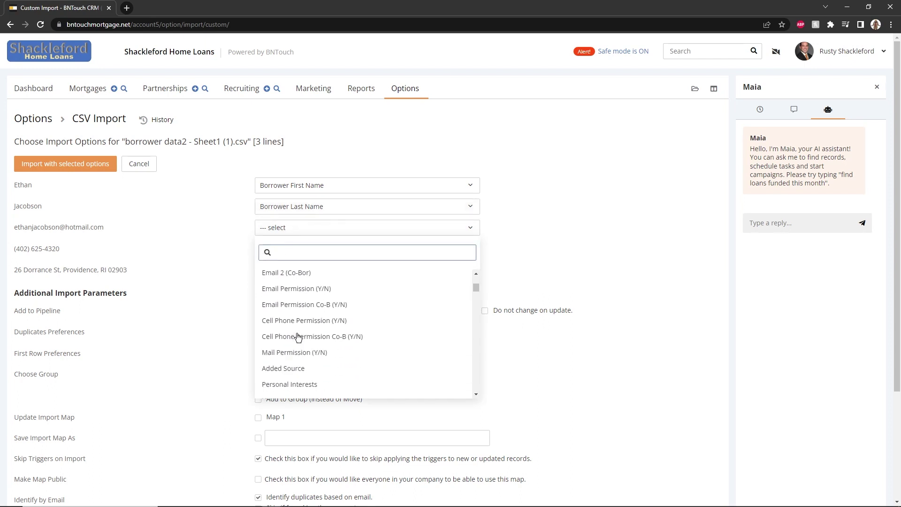
click(287, 277)
click(288, 249)
scroll(301, 308, down, 12)
click(282, 340)
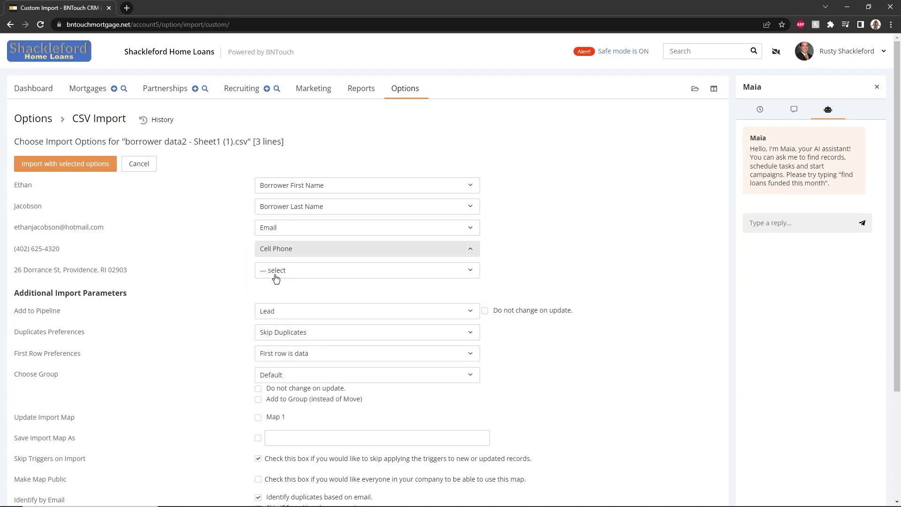
click(276, 276)
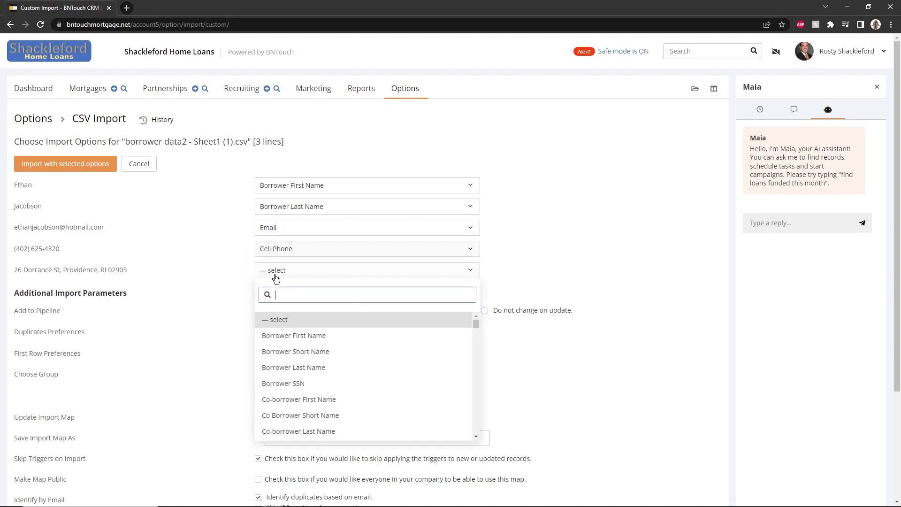
scroll(301, 347, down, 5)
click(301, 347)
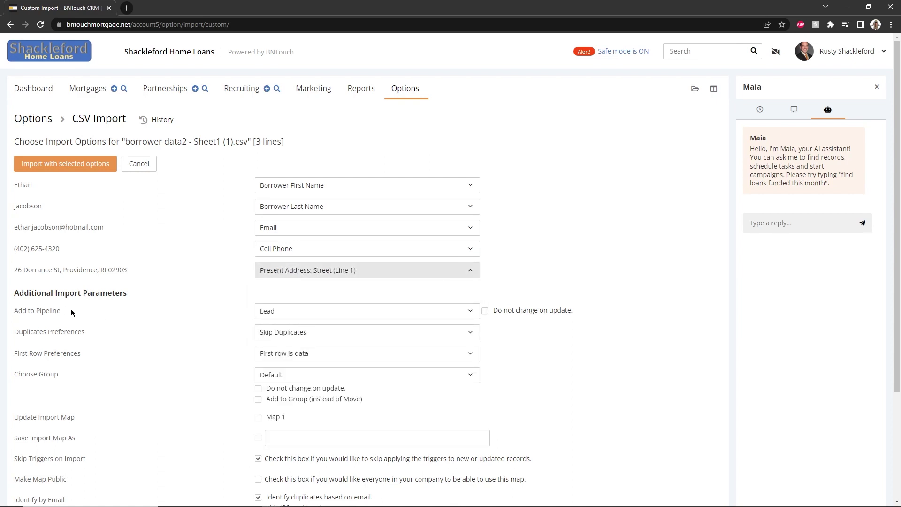
Import the records into the Lead stage and Default group, skipping email duplicates in other accounts.
click(304, 311)
click(288, 334)
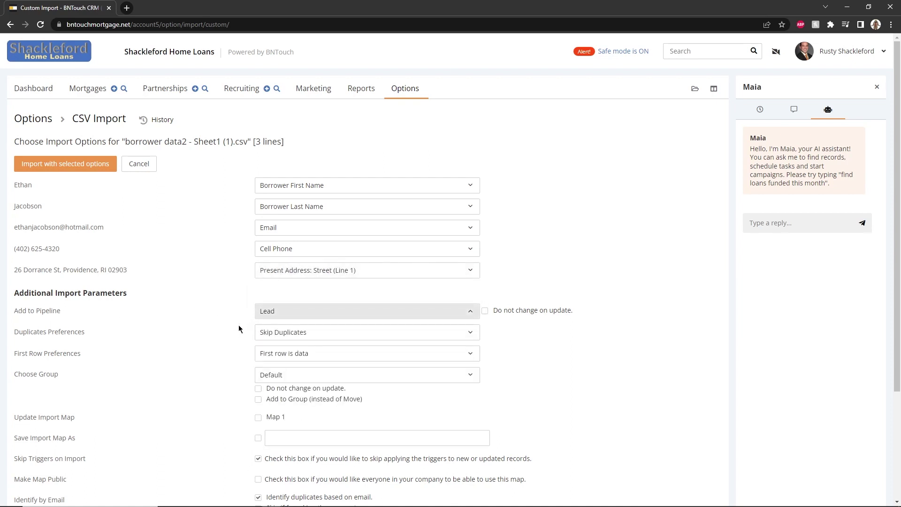
click(308, 378)
click(270, 260)
scroll(236, 388, down, 3)
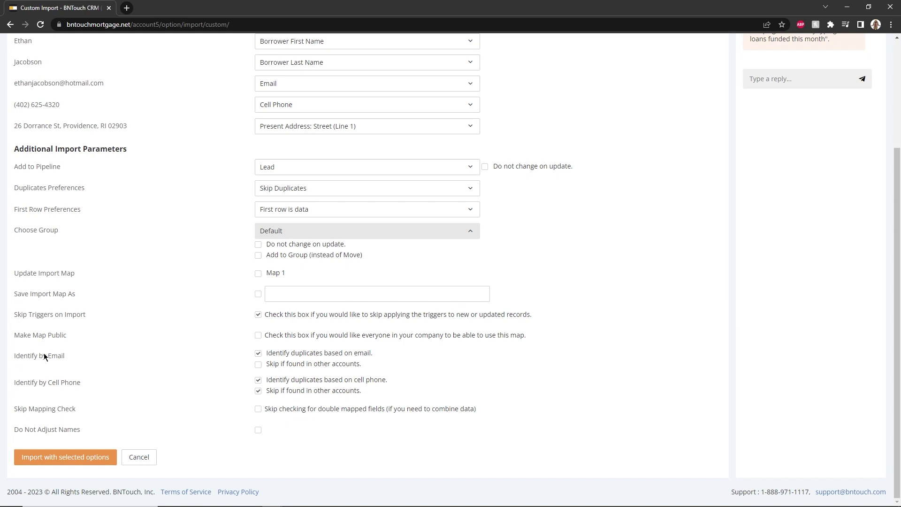
click(258, 364)
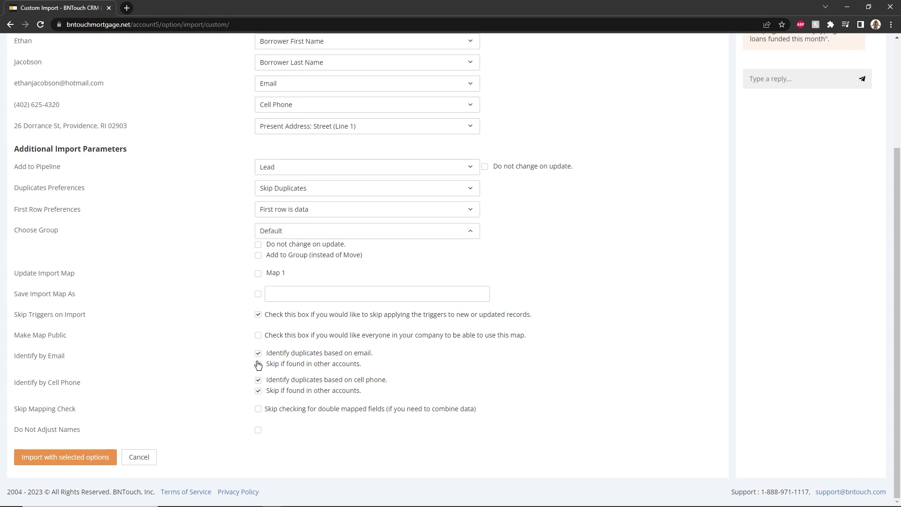
click(64, 464)
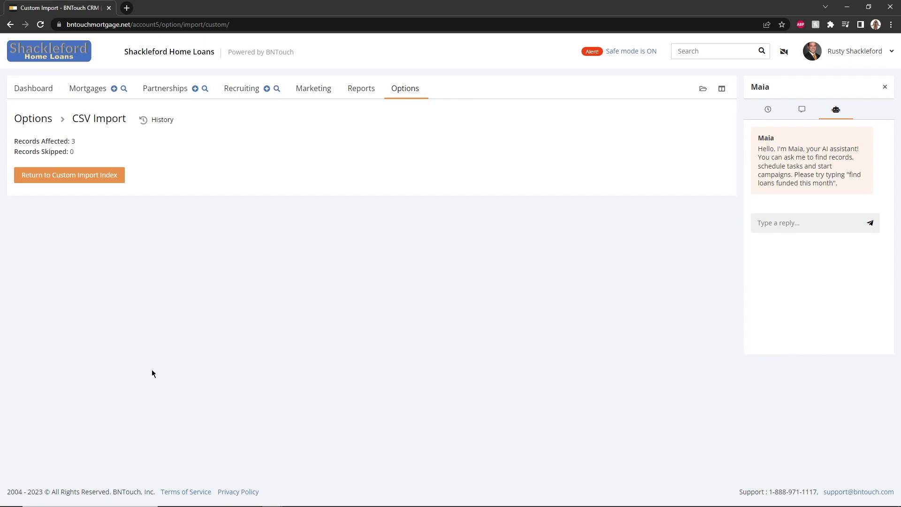
Reverse the latest borrower data2 - Sheet1 (1).csv import from History, deleting its records.
click(163, 122)
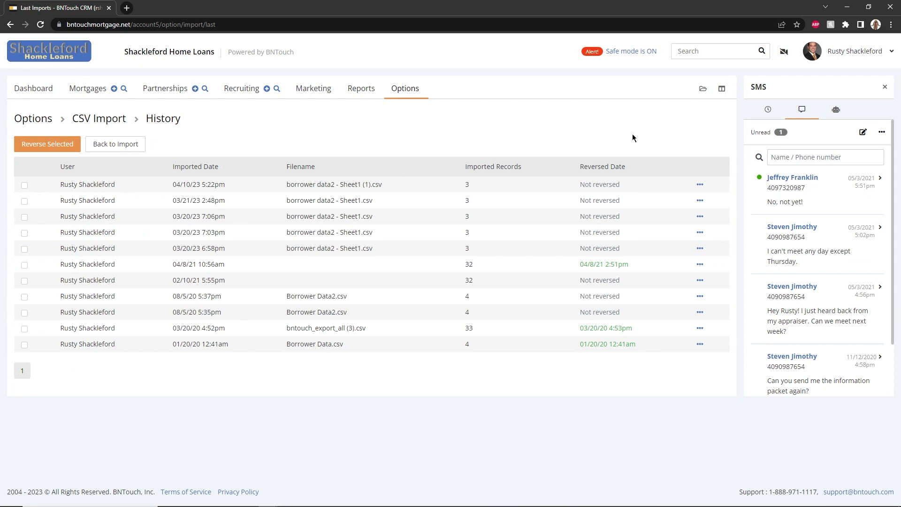
click(699, 184)
click(665, 191)
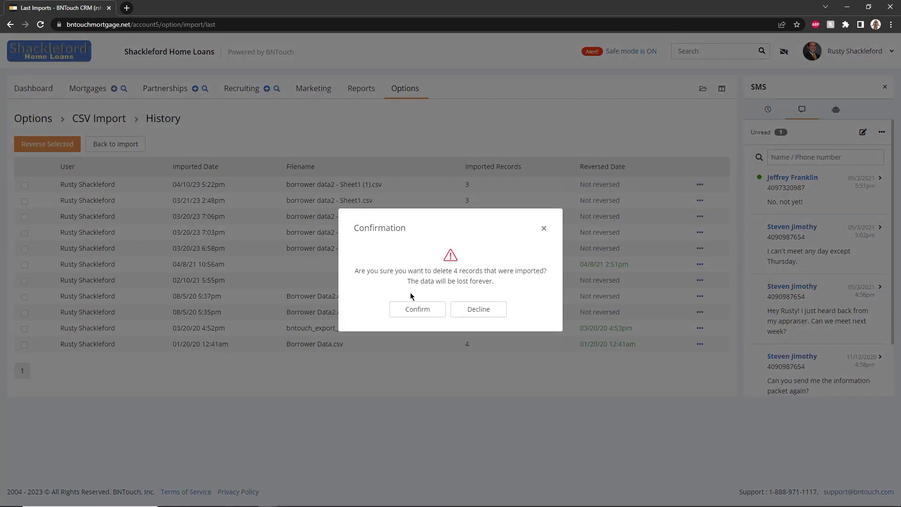
click(414, 308)
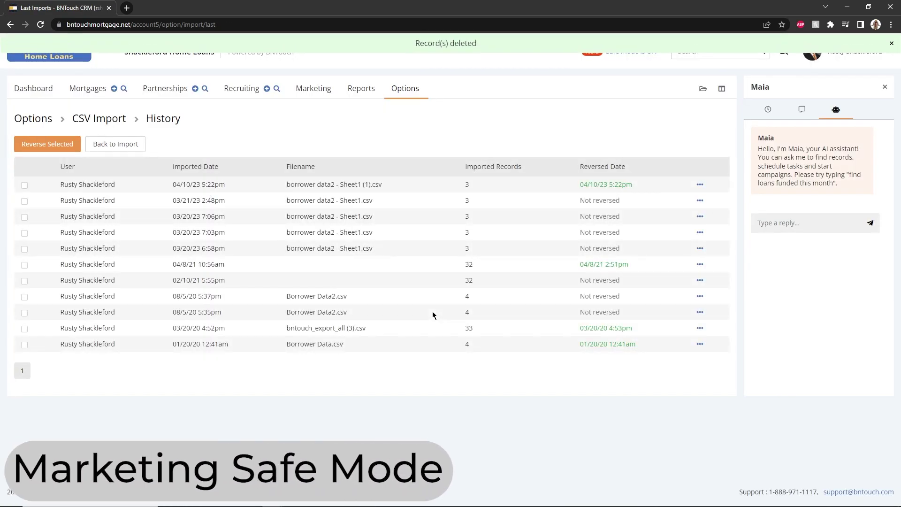
mouse_move(641, 51)
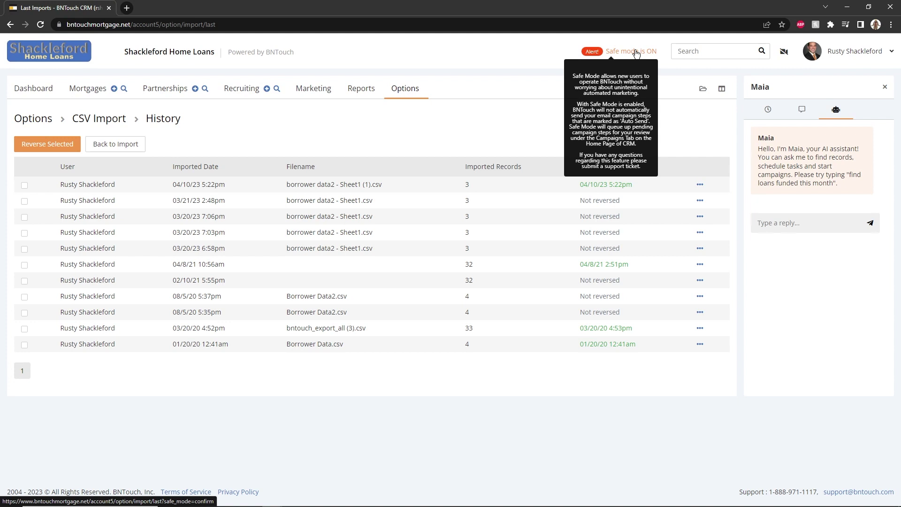
click(853, 58)
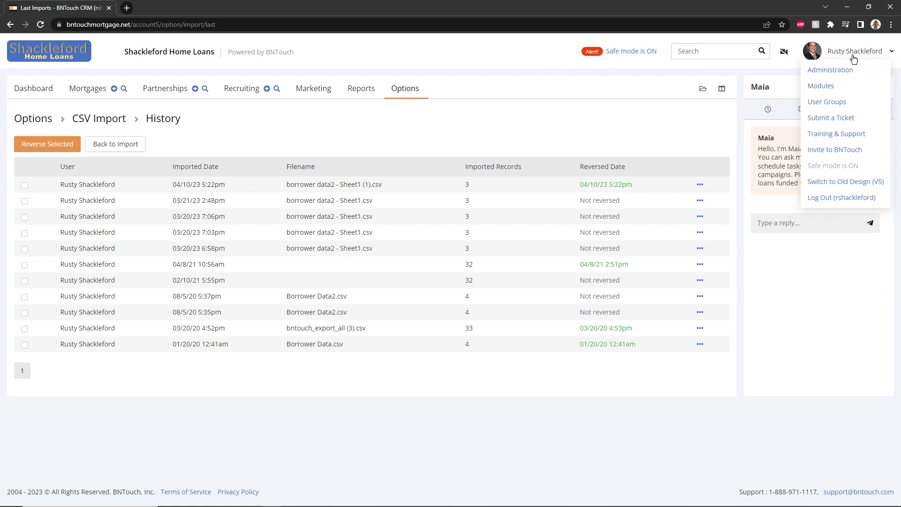
mouse_move(812, 172)
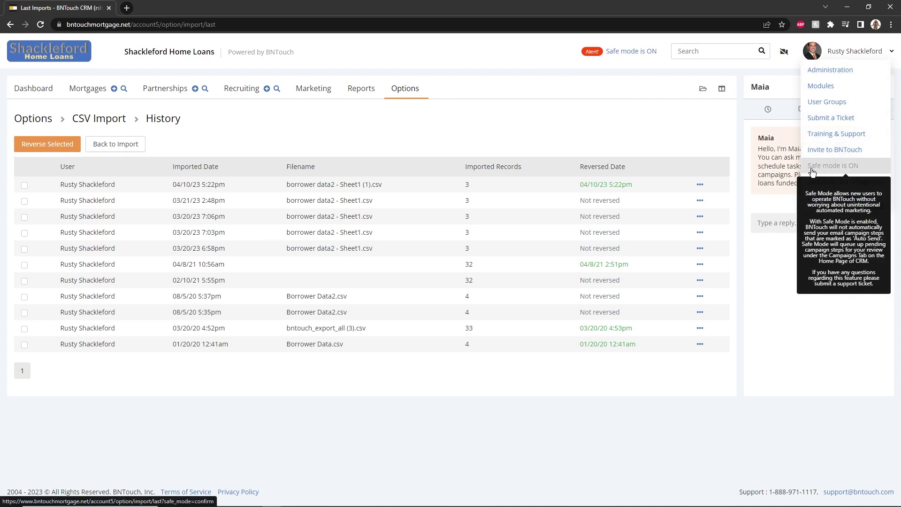
click(812, 172)
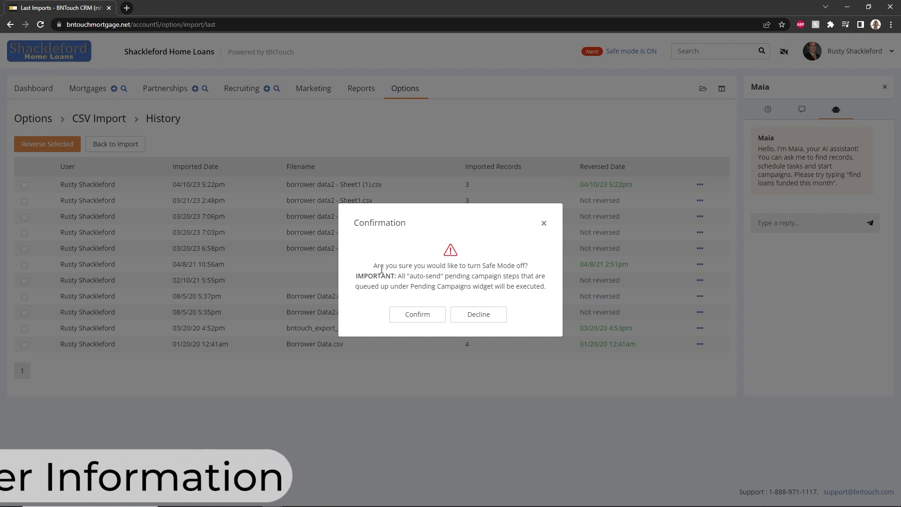
click(472, 317)
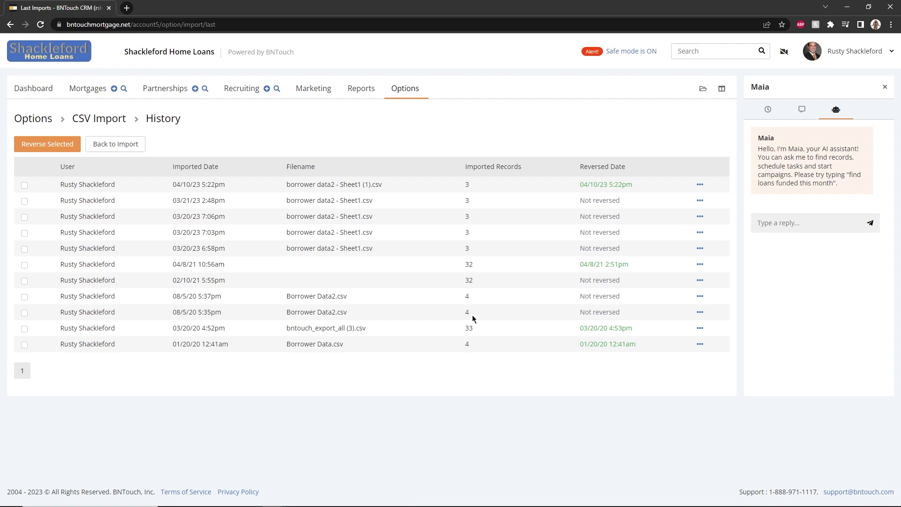
Open the account dropdown under the user name at the top right.
click(862, 57)
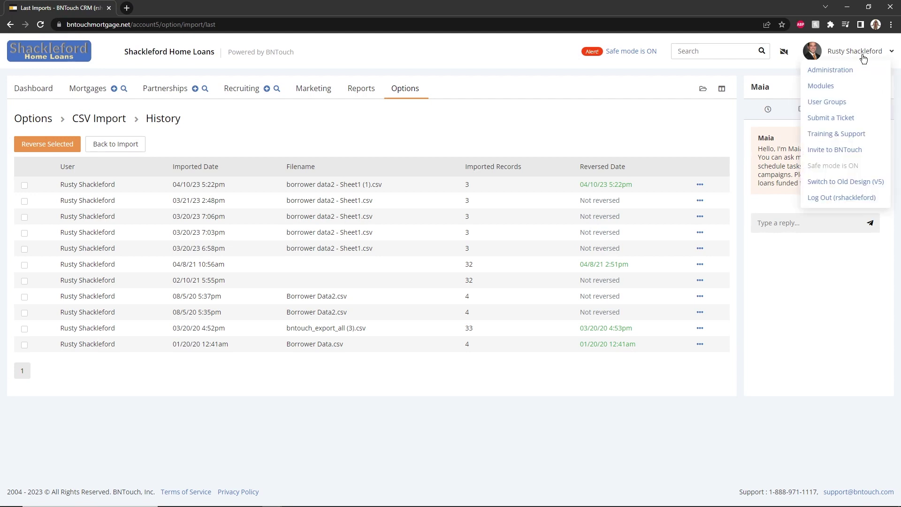